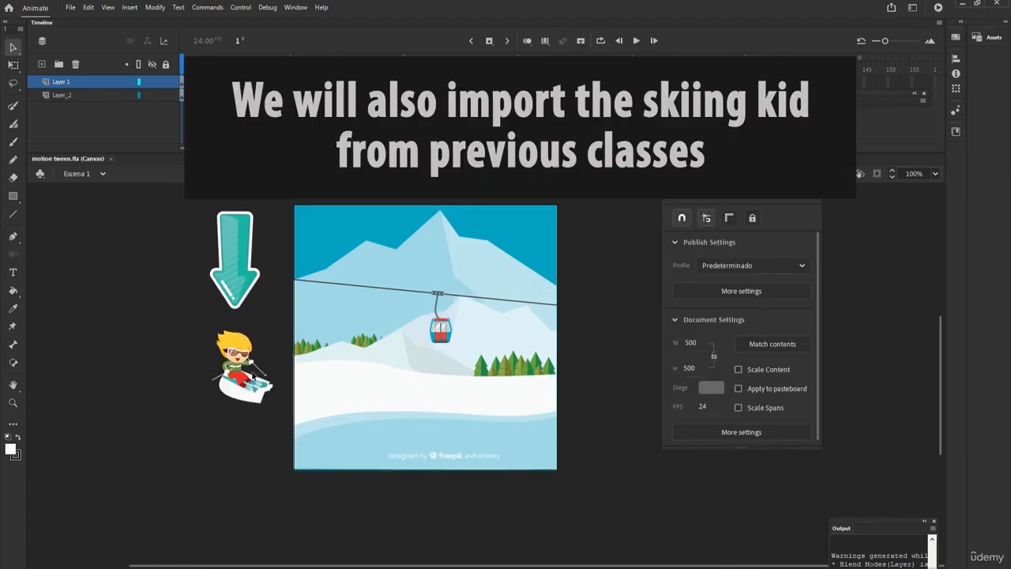
Convert the skiing kid group beside the stage into a movie clip symbol named boy
left_click(245, 365)
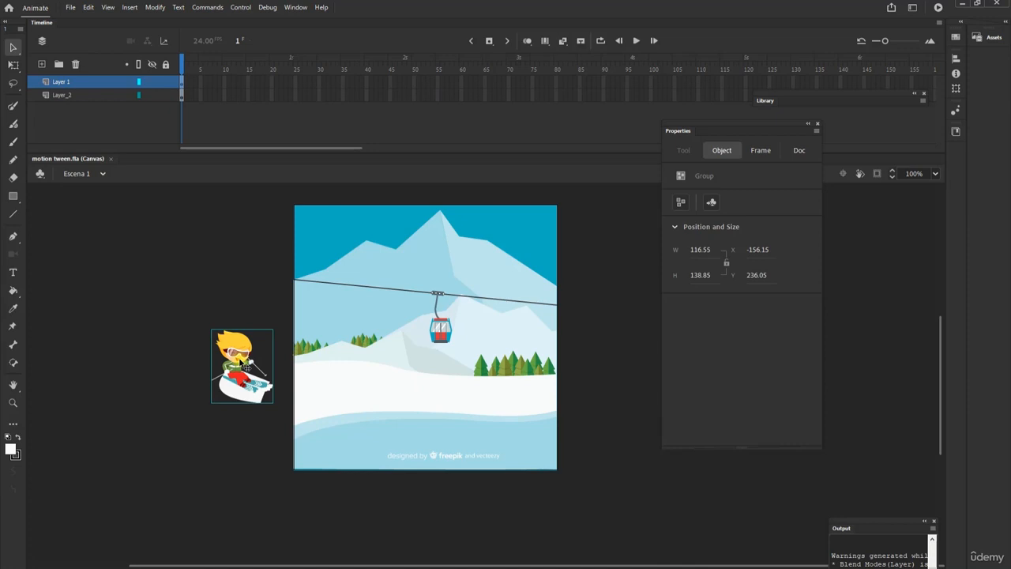
key("F8")
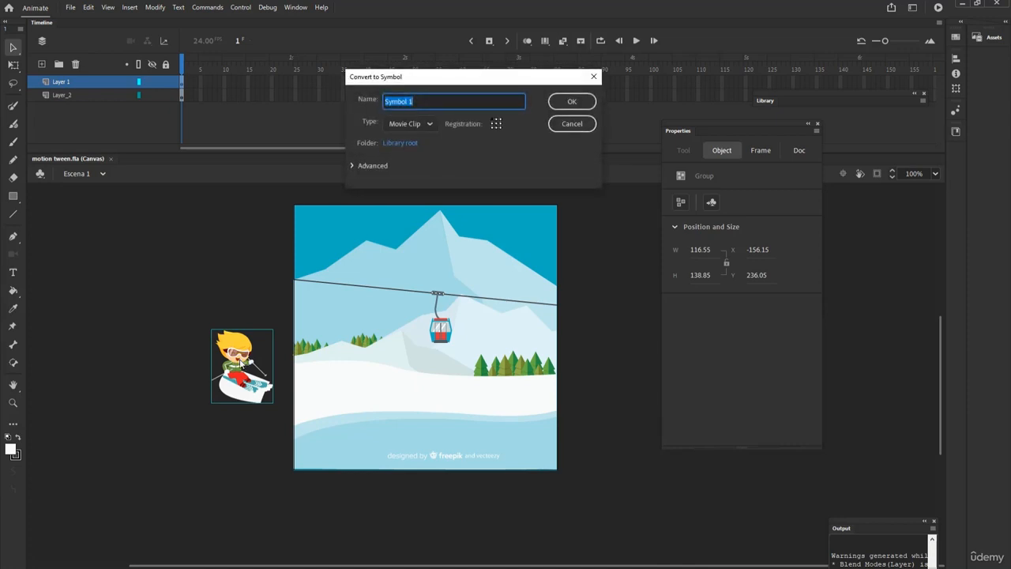
left_click(429, 124)
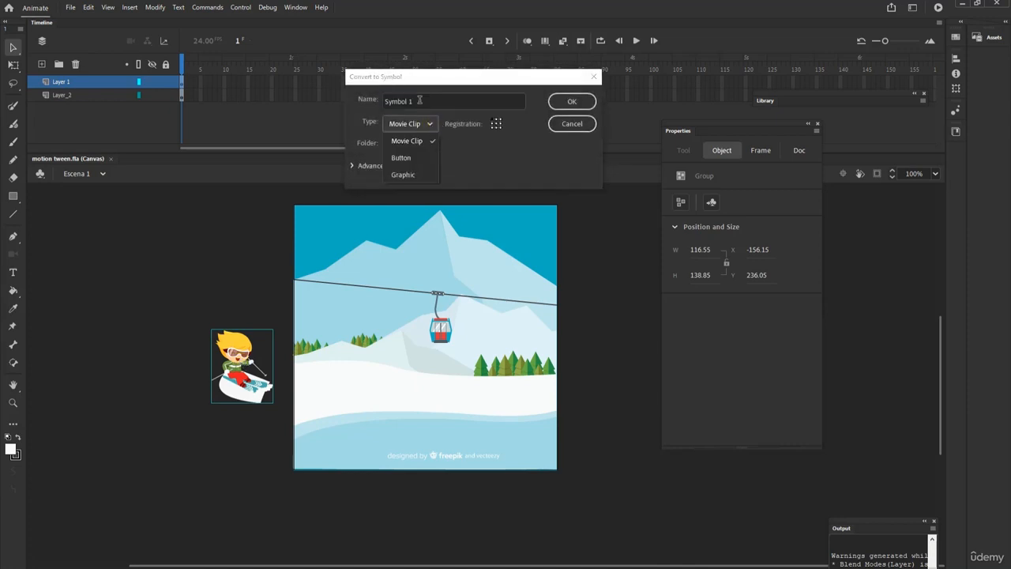
left_click(419, 100)
type("b")
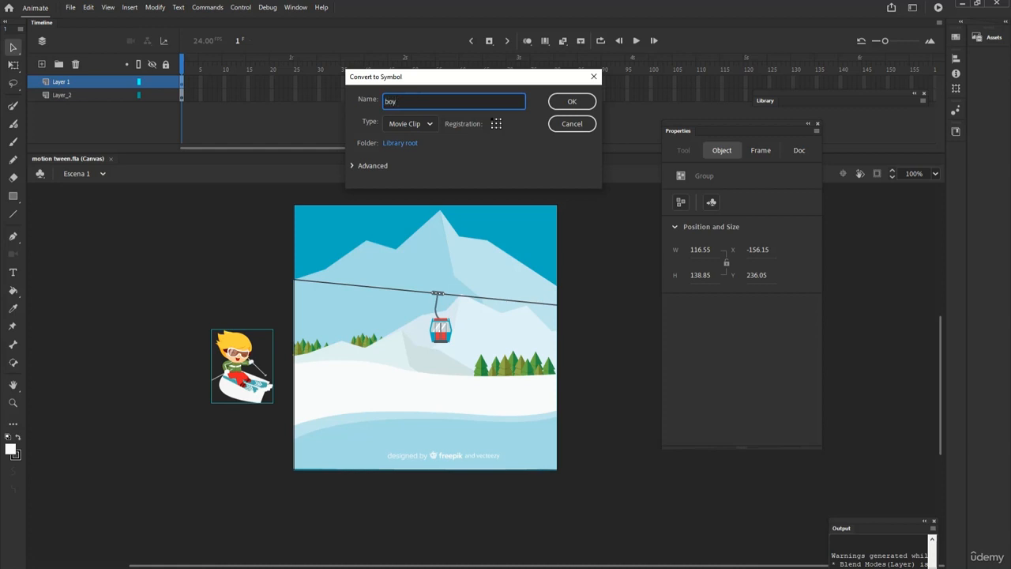
type("oy")
left_click(572, 102)
Convert the cable car group into a movie clip symbol named cable-car
left_click(444, 335)
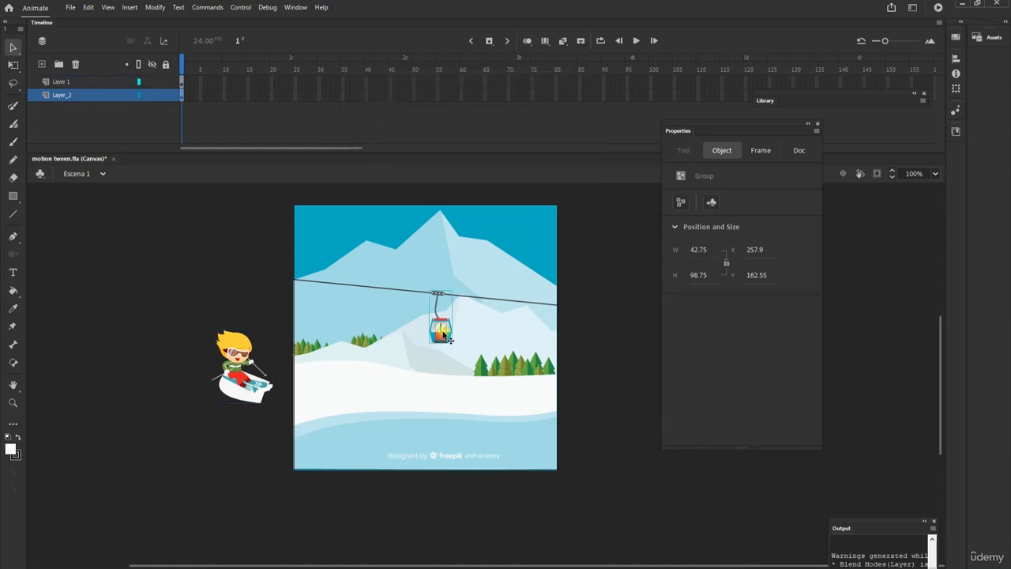
key("F8")
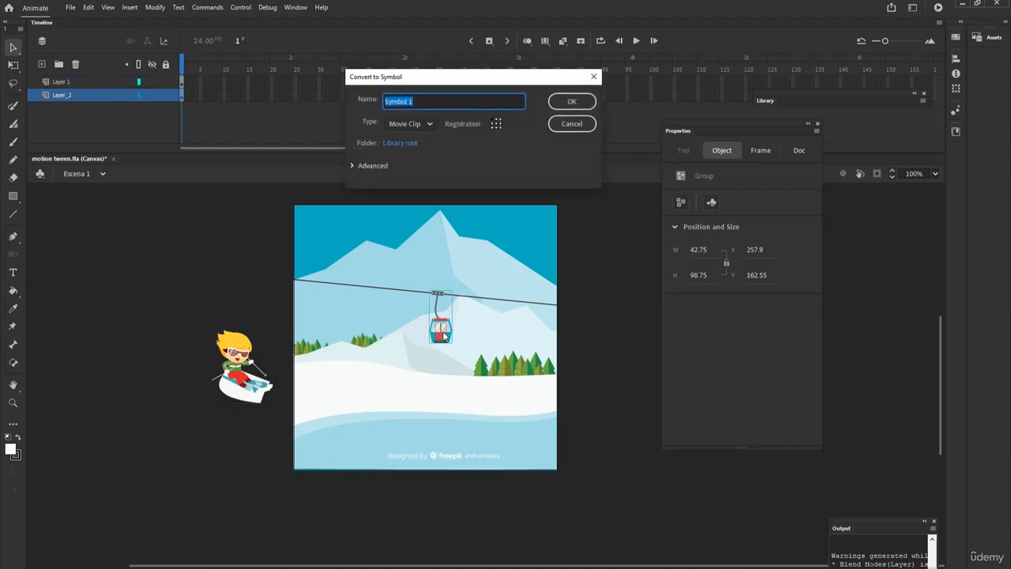
type("cable-car")
left_click(572, 101)
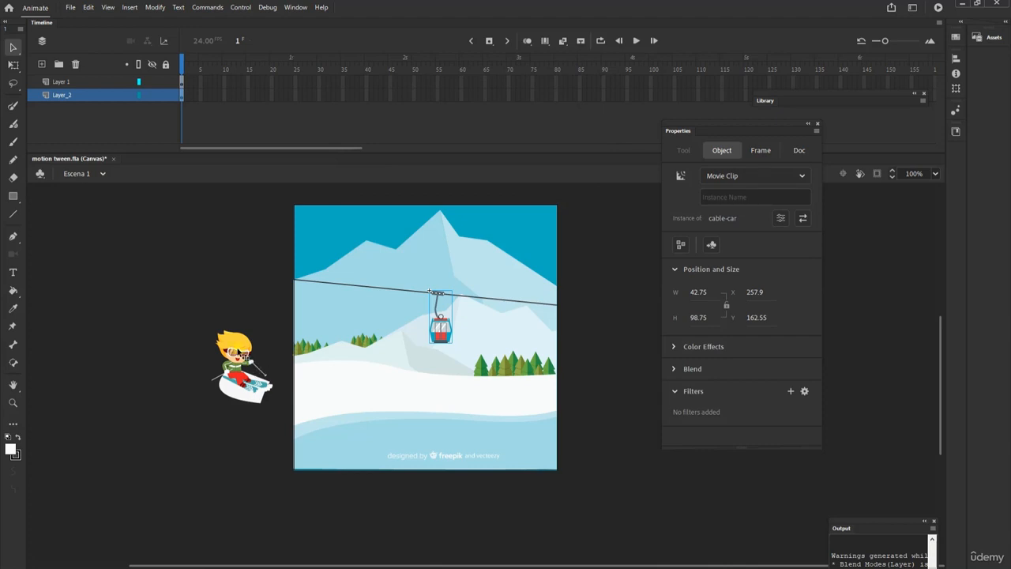
Scale the skiing kid down to about 87 px wide by 104 px high, keeping its proportions
left_click(242, 353)
key("q")
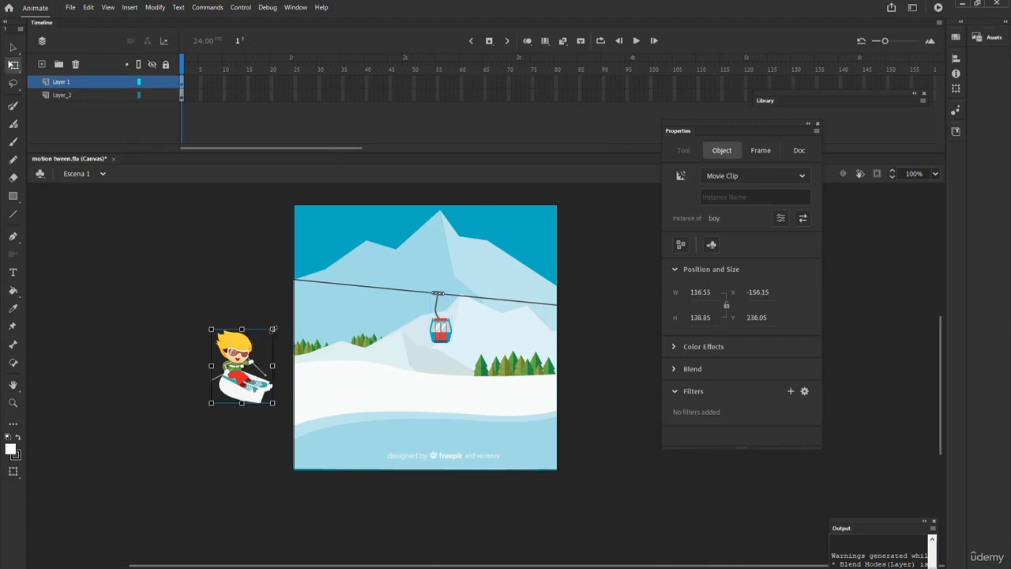
left_click_drag(273, 329, 265, 338)
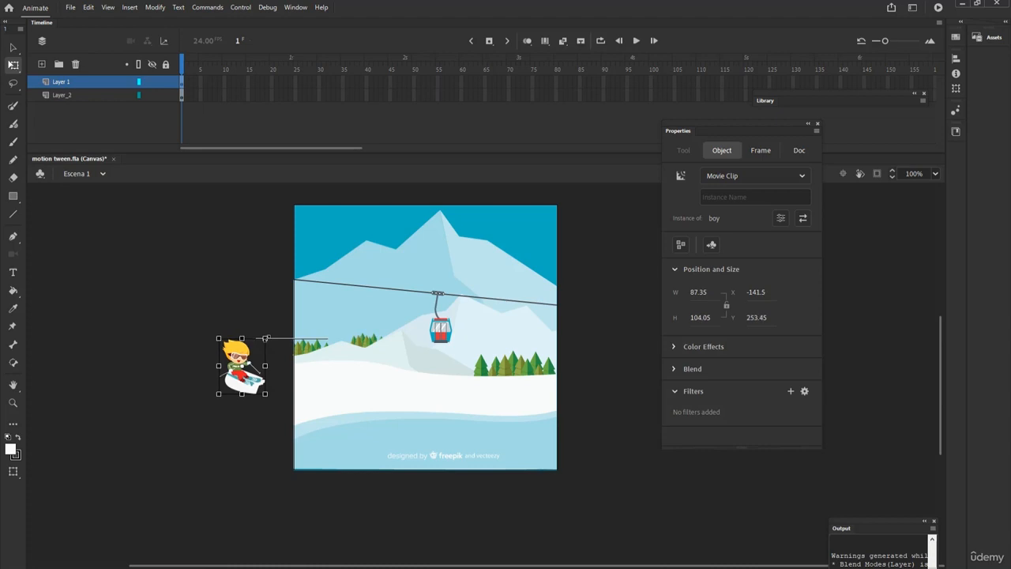
left_click(12, 48)
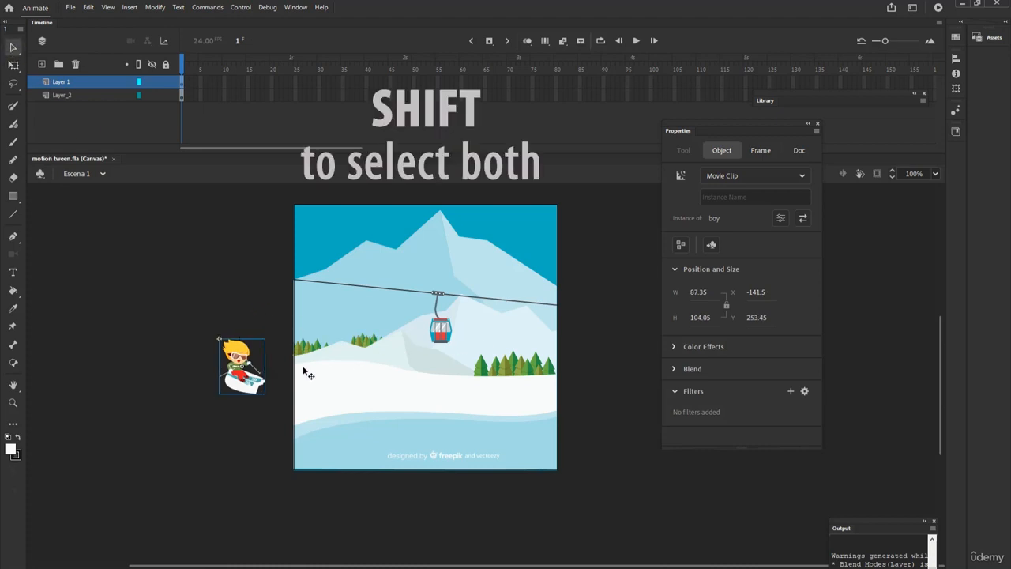
Distribute the skiing kid and the cable car together onto their own layers
left_click(434, 330, "shift")
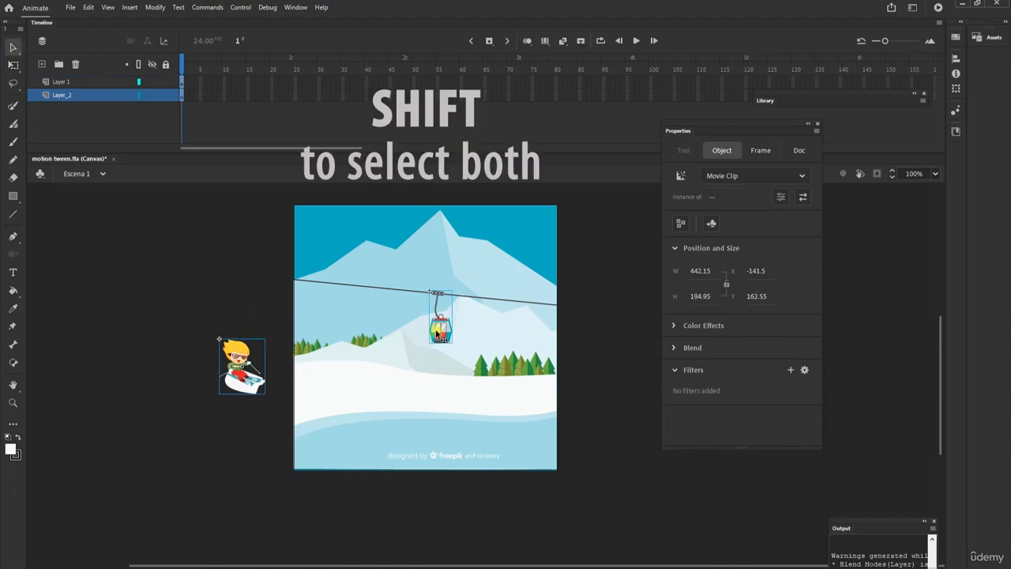
right_click(437, 333)
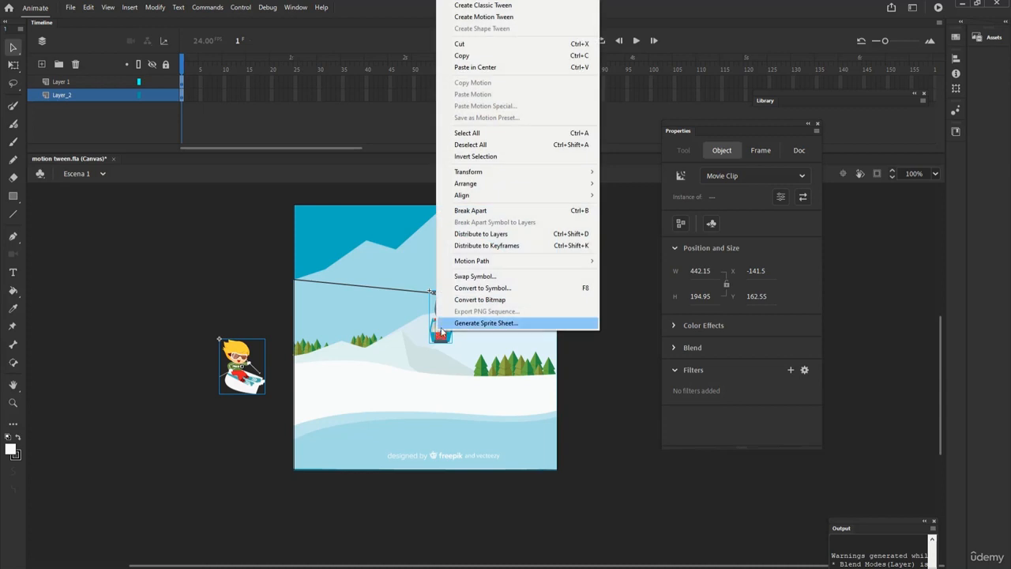
left_click(481, 234)
Rename Layer_2 as bg and move it below the cable-car layer
left_click(69, 104)
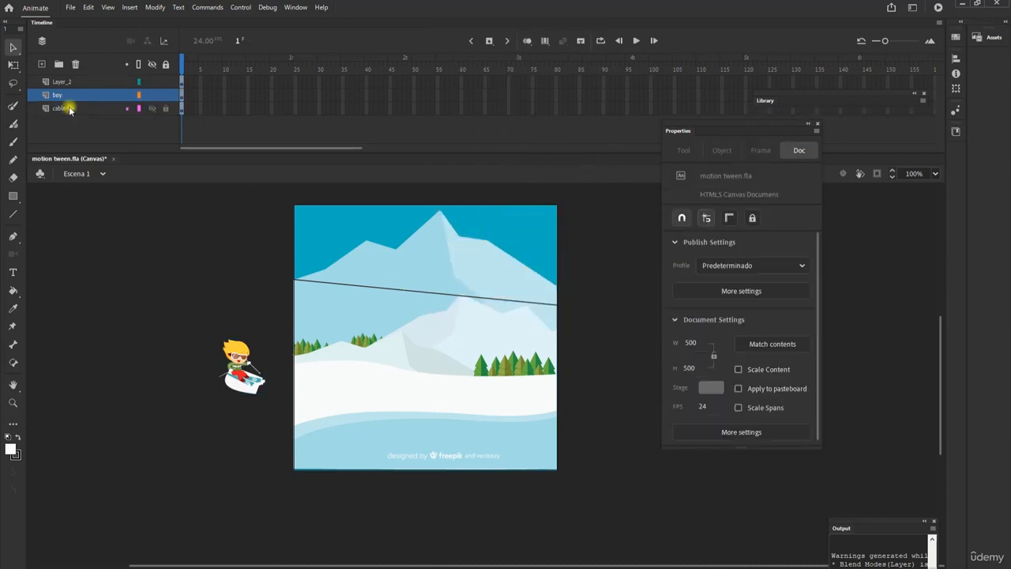
left_click(85, 85)
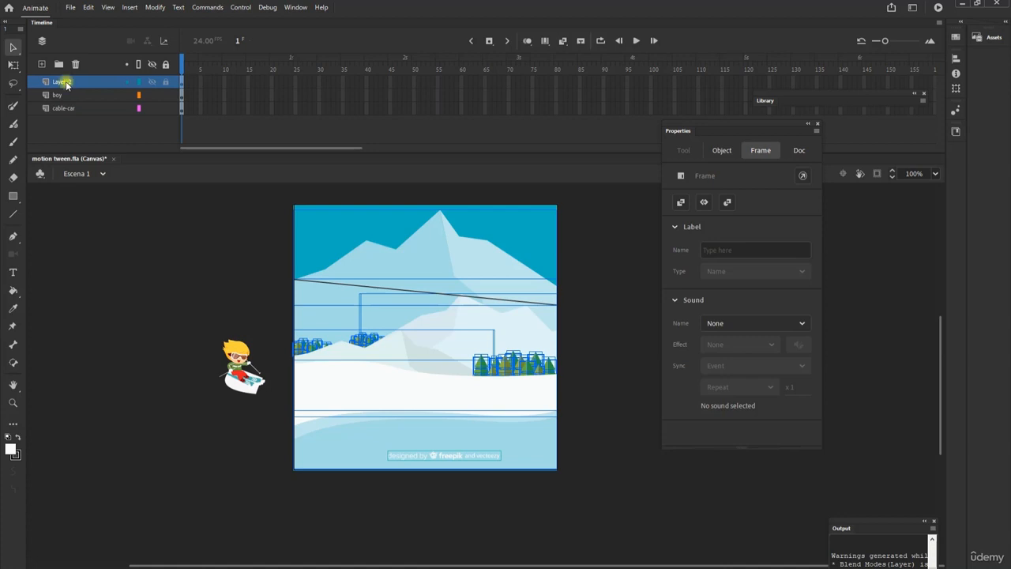
double_click(65, 82)
type("bg")
key("Return")
left_click_drag(65, 81, 66, 119)
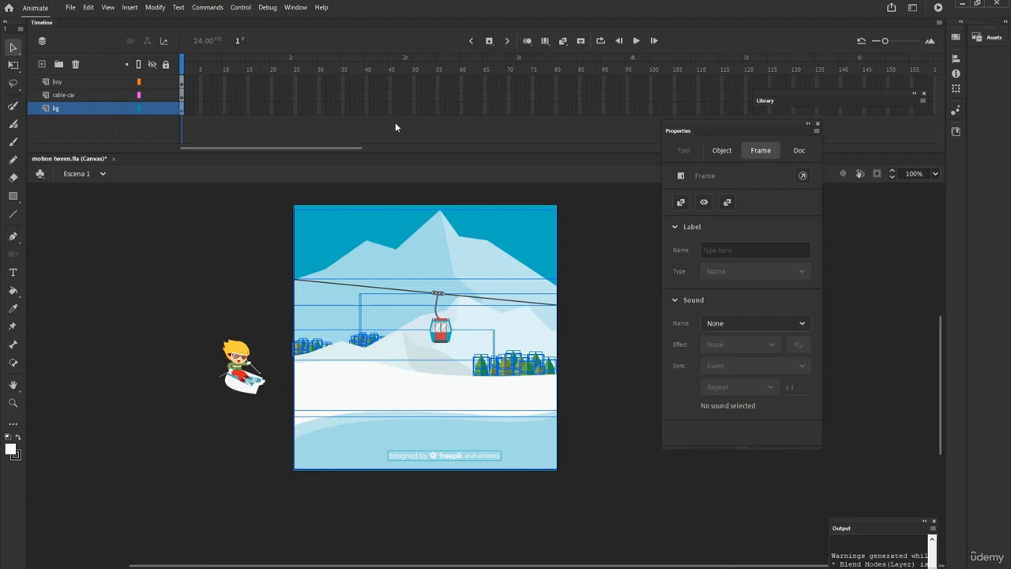
Insert keyframes at frame 45 on both the boy and cable-car layers
left_click(389, 79)
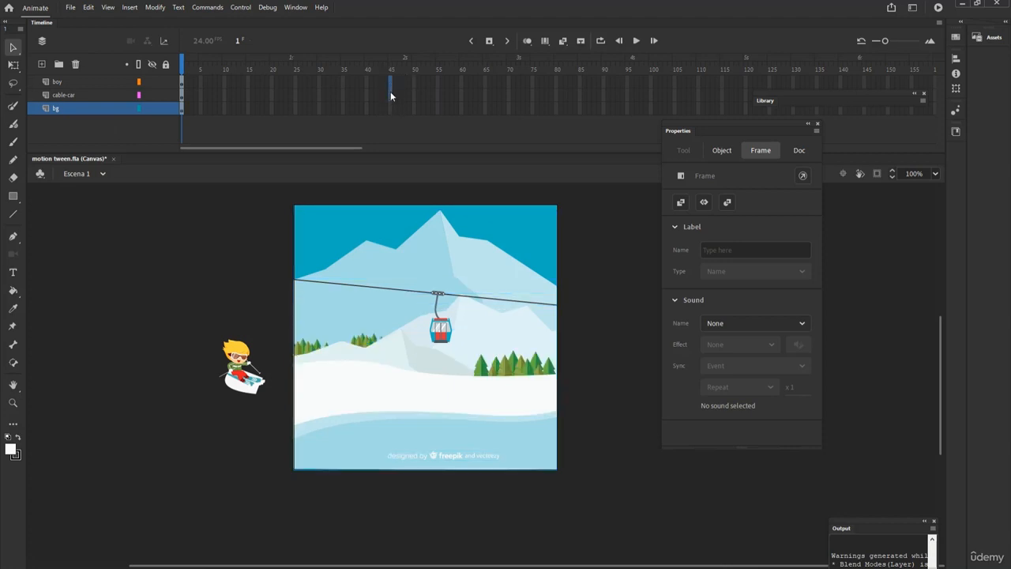
left_click(391, 91)
right_click(391, 90)
left_click(459, 178)
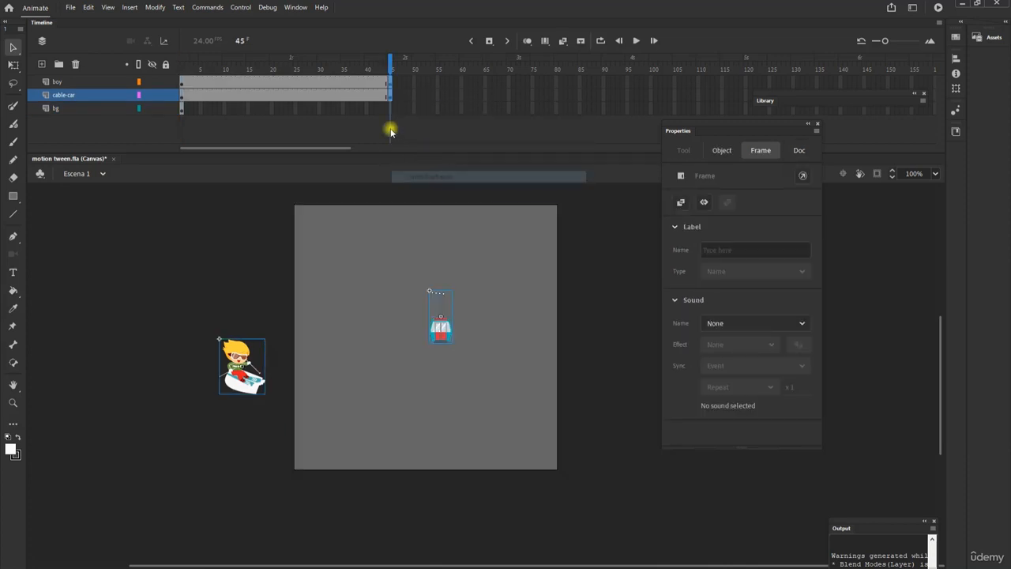
Extend the bg layer to frame 45 by inserting a regular frame
left_click(390, 108)
right_click(390, 109)
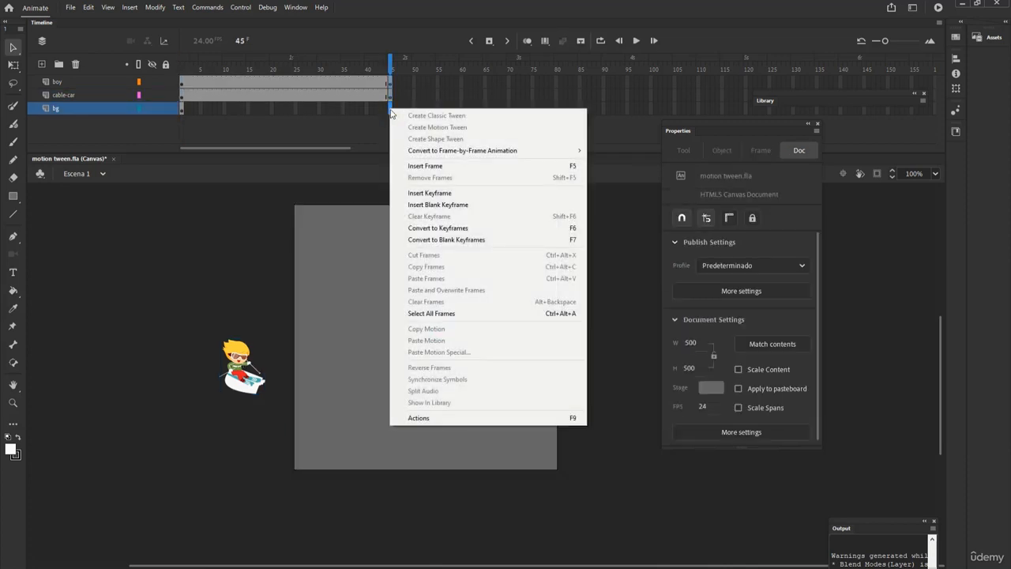
left_click(414, 166)
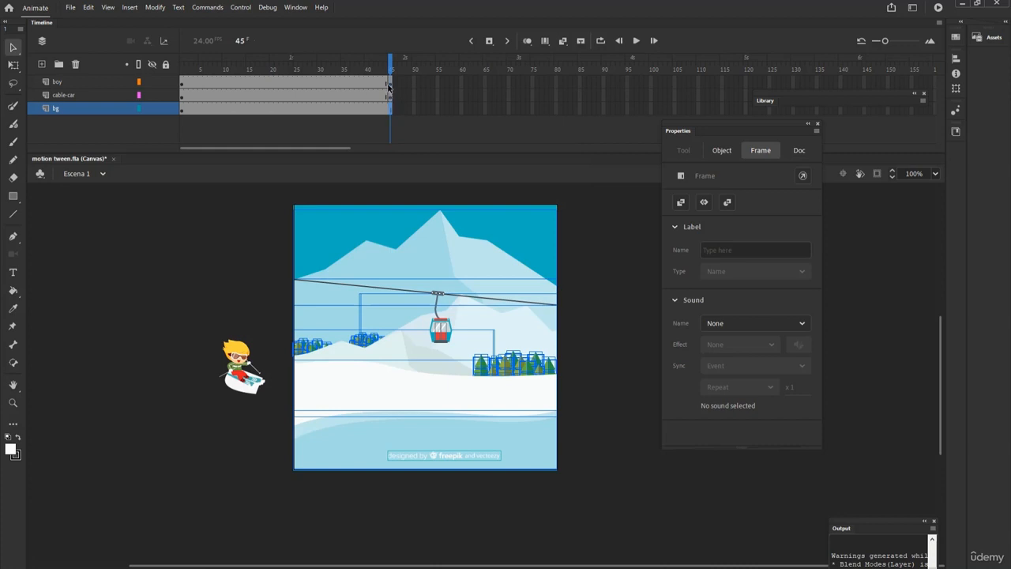
At frame 45, move the skiing kid past the stage's right edge, to about X 559, Y 294
left_click(390, 82)
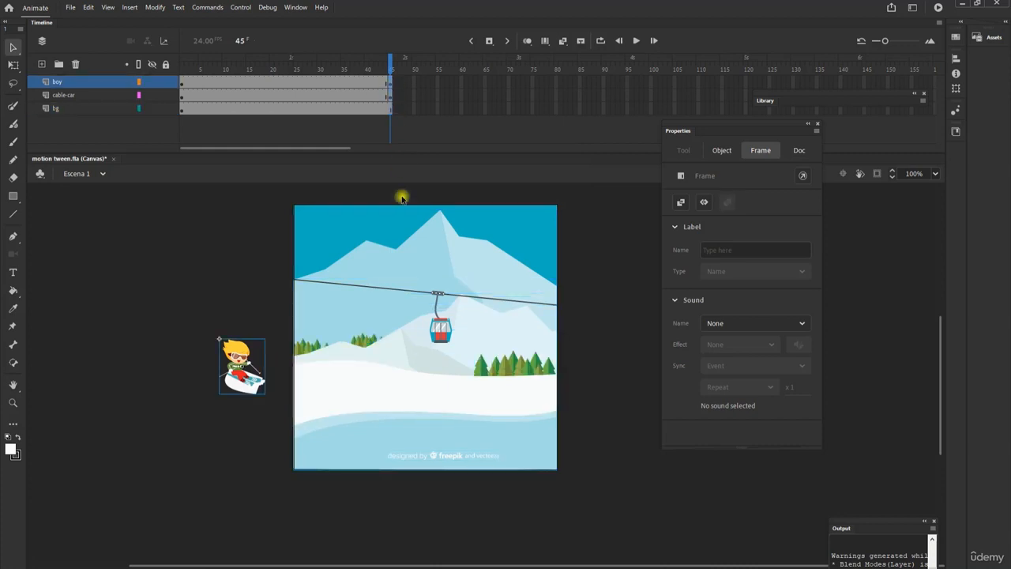
left_click(249, 262)
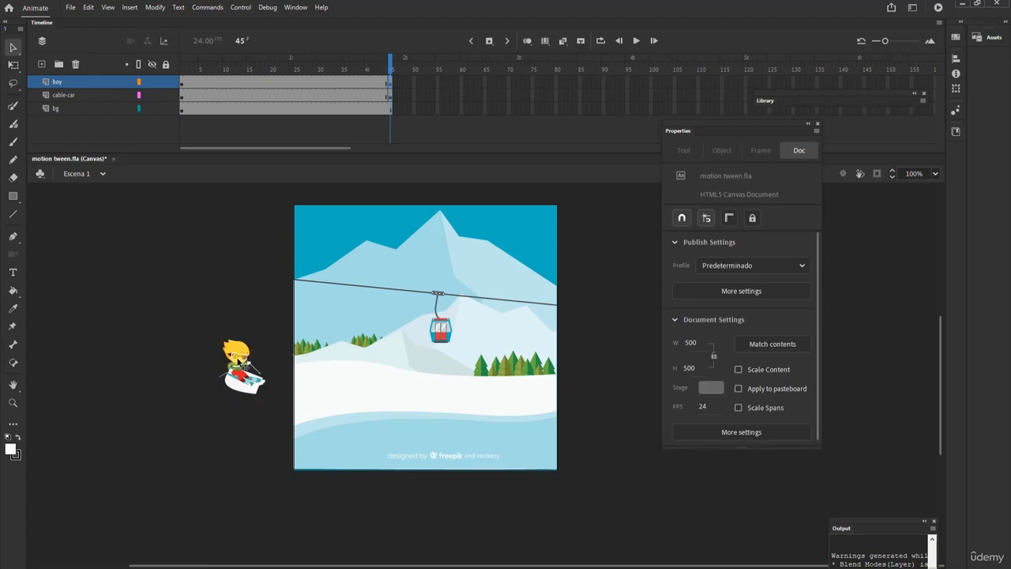
left_click(247, 370)
left_click_drag(246, 369, 609, 395)
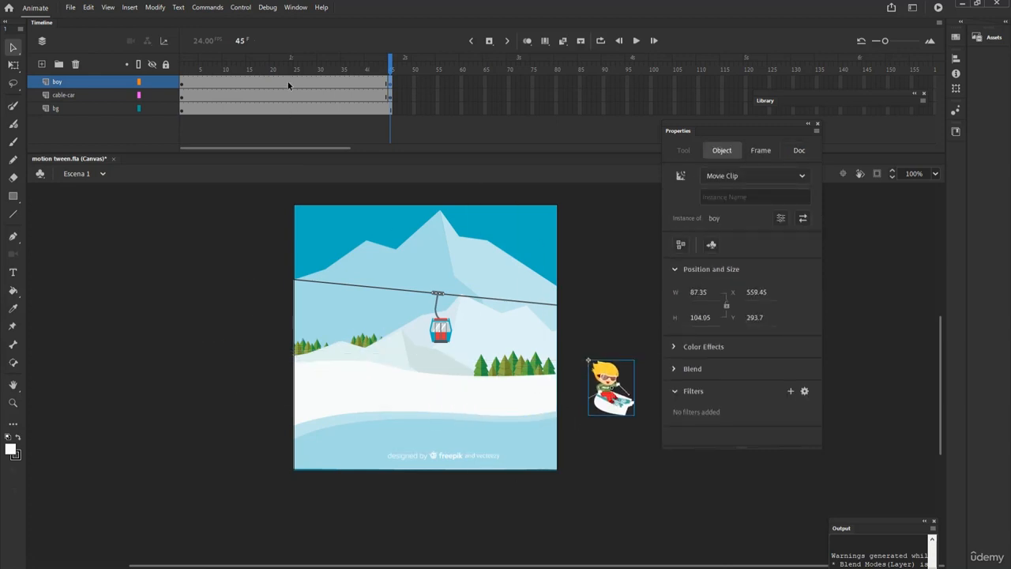
Create a classic tween on the boy layer and set its easing intensity to 100
right_click(288, 82)
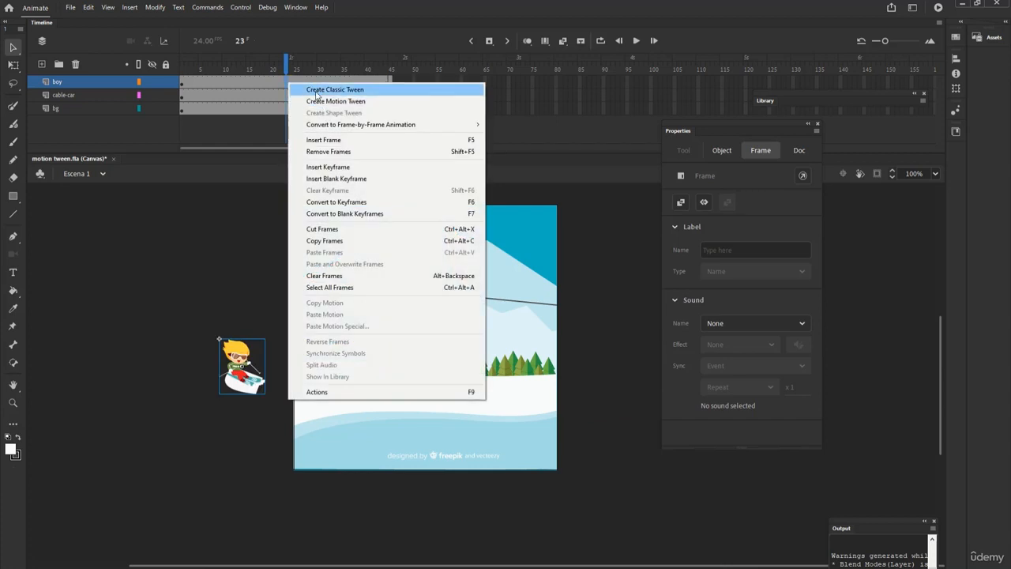
left_click(316, 92)
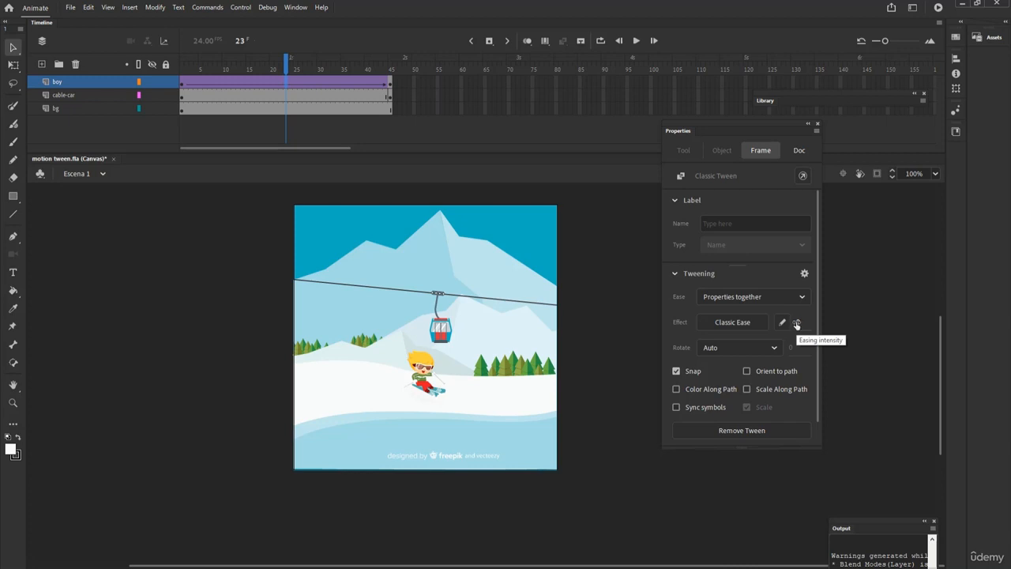
left_click_drag(797, 324, 891, 325)
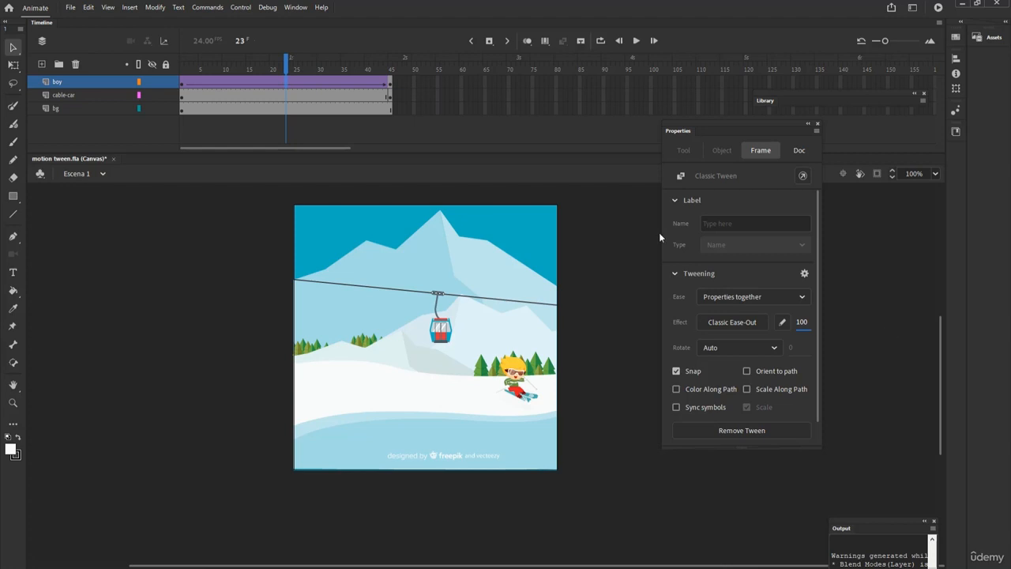
Play the boy animation from frame 1 twice to check its motion and duration
left_click_drag(286, 65, 169, 69)
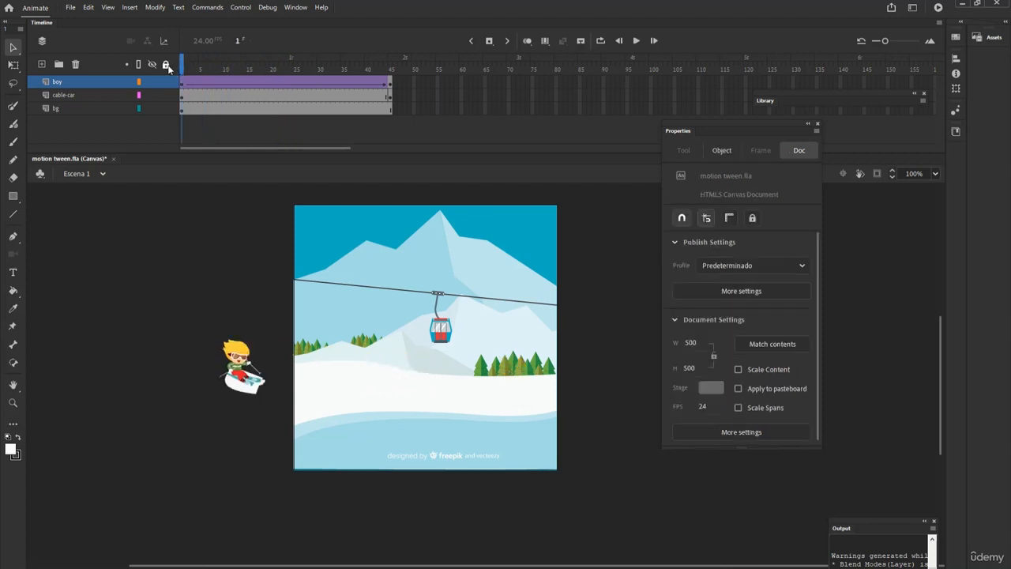
key("Return")
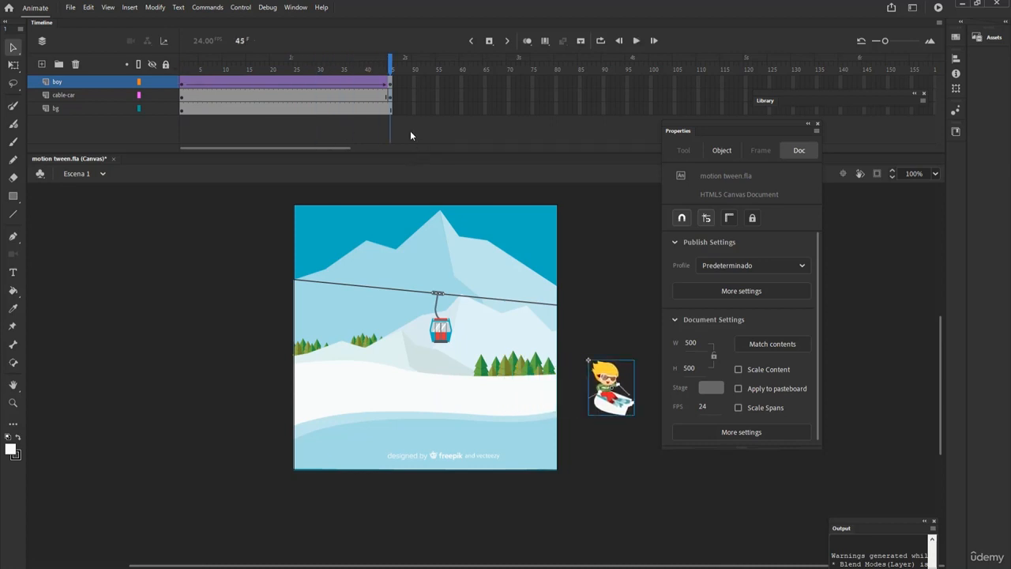
left_click(286, 81)
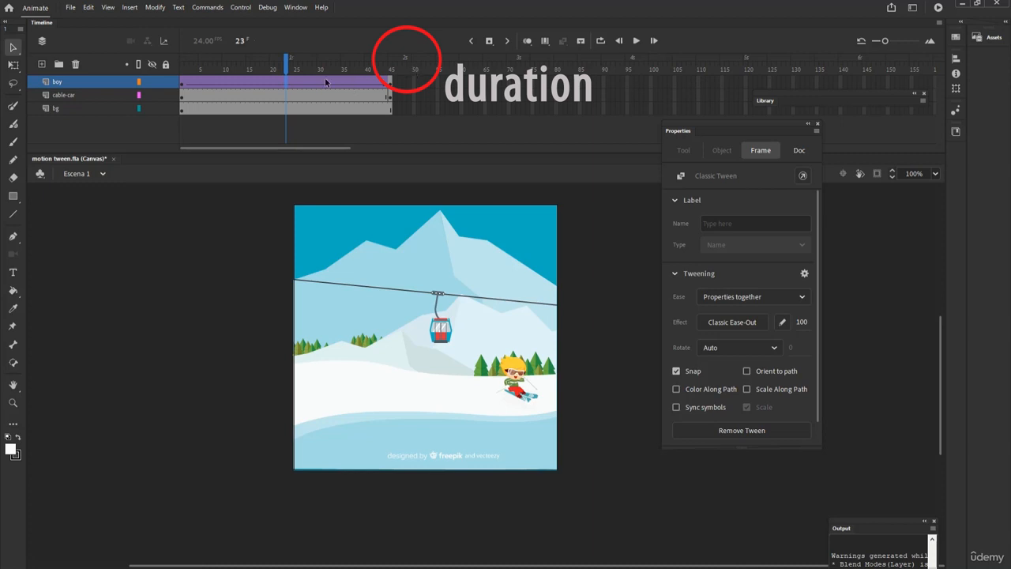
left_click_drag(286, 66, 156, 71)
key("Return")
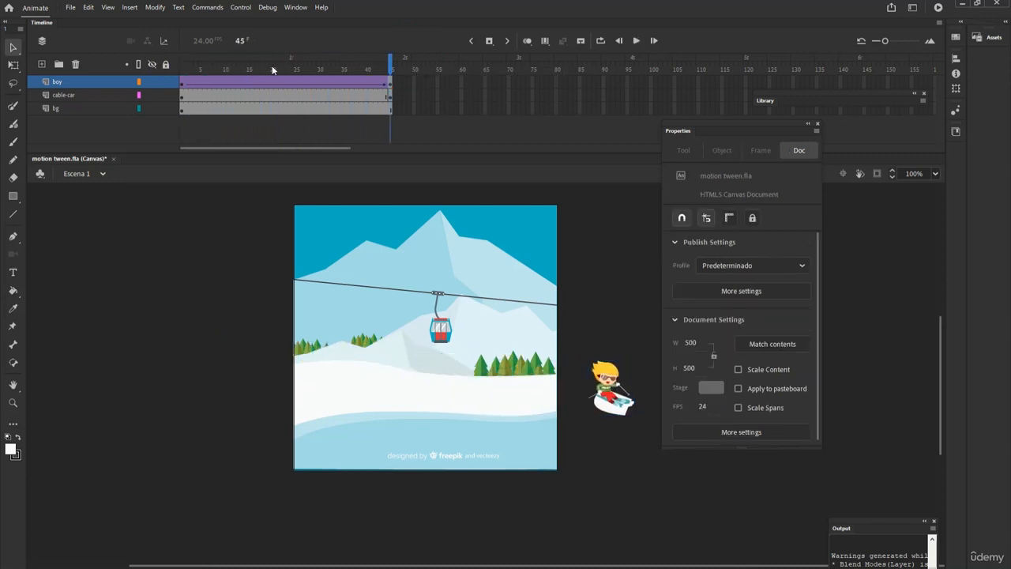
Set the document's frame rate to 50 FPS
left_click_drag(702, 408, 709, 406)
left_click(703, 407)
type("50")
key("Return")
Place the cable car beyond the stage's right edge at frame 45, about X 505, Y 189, and beyond the left edge at frame 1
left_click(388, 94)
left_click_drag(445, 336, 581, 348)
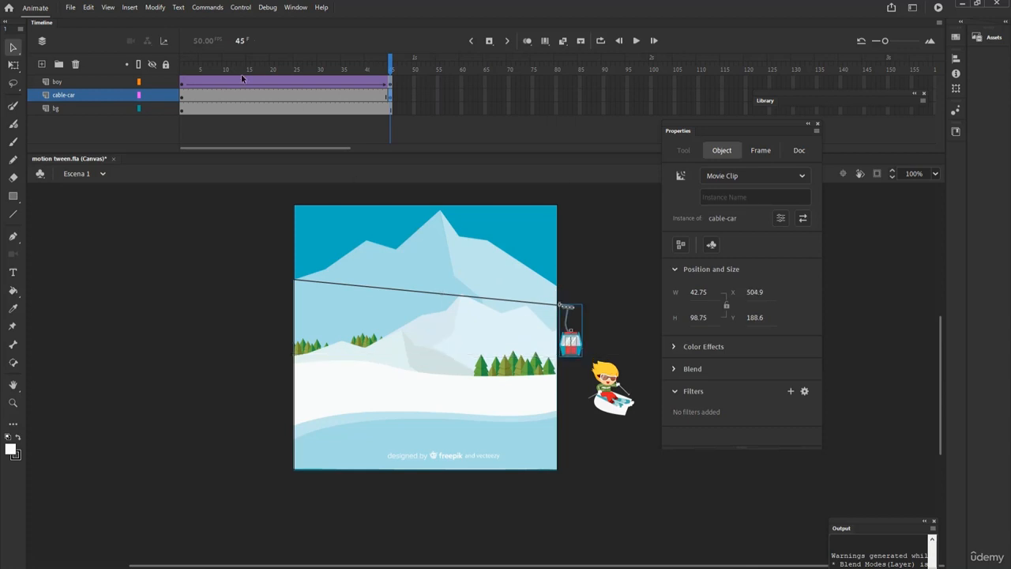
left_click(182, 96)
left_click_drag(448, 339, 282, 323)
Create a classic tween on the cable-car layer and play the animation
right_click(260, 99)
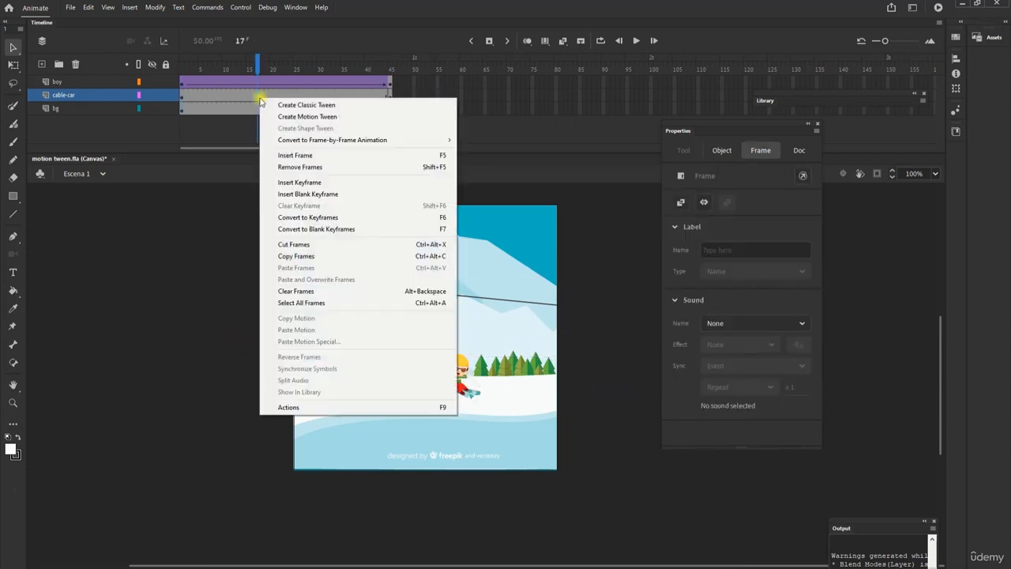
left_click(292, 105)
key("Return")
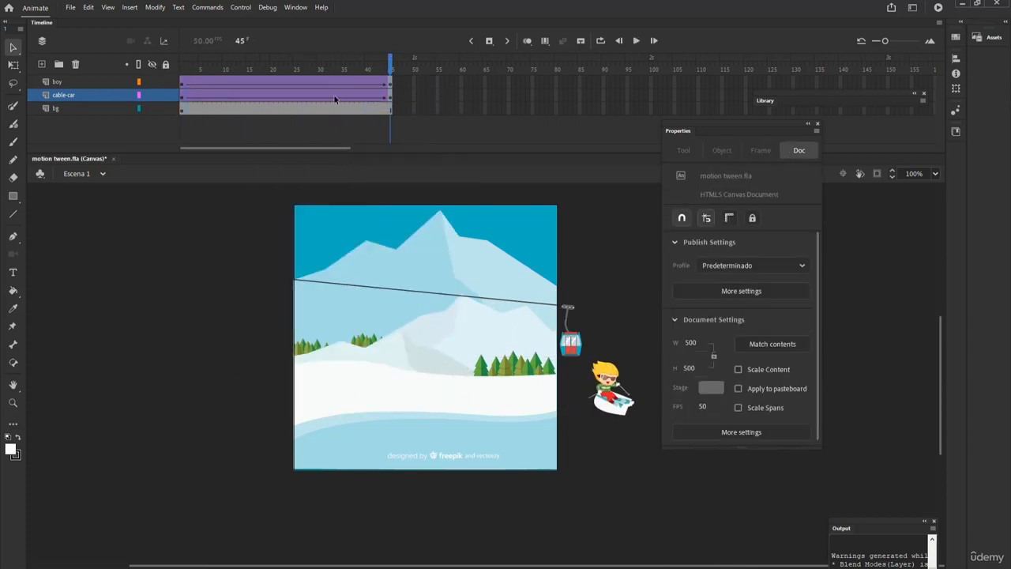
Rename the bg layer as "background" and return to the Selection tool
left_click(419, 256)
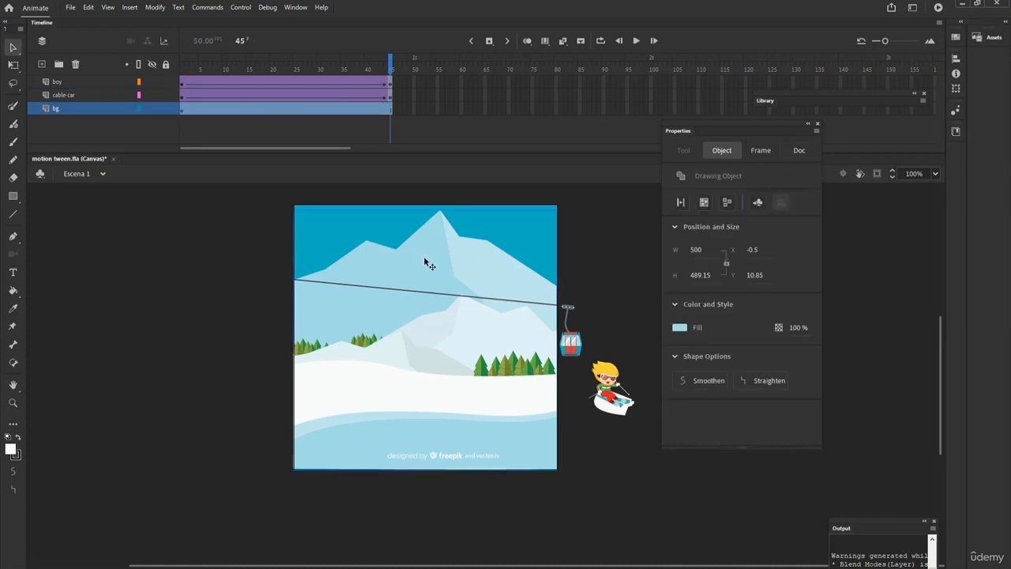
double_click(62, 108)
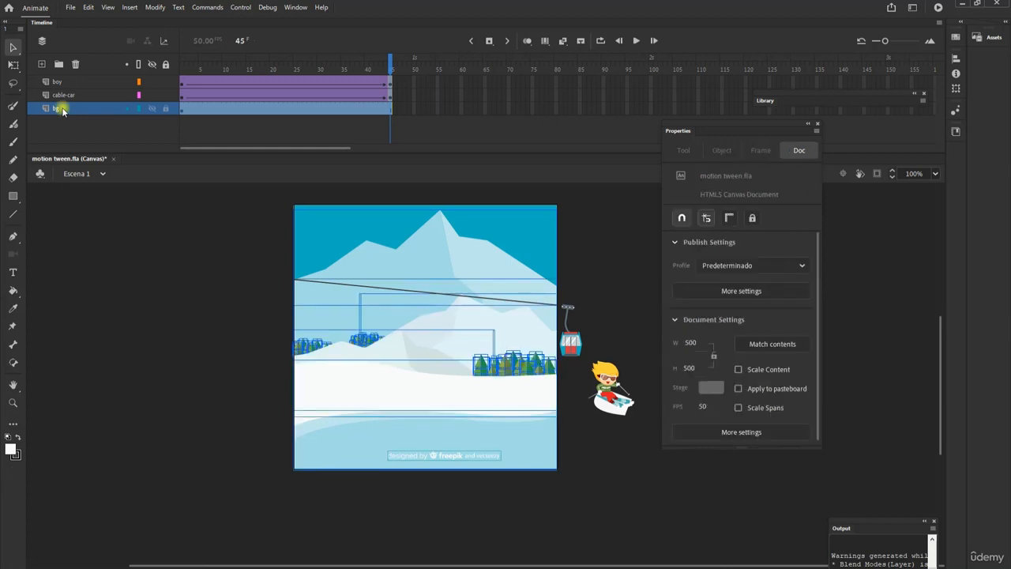
type("bac")
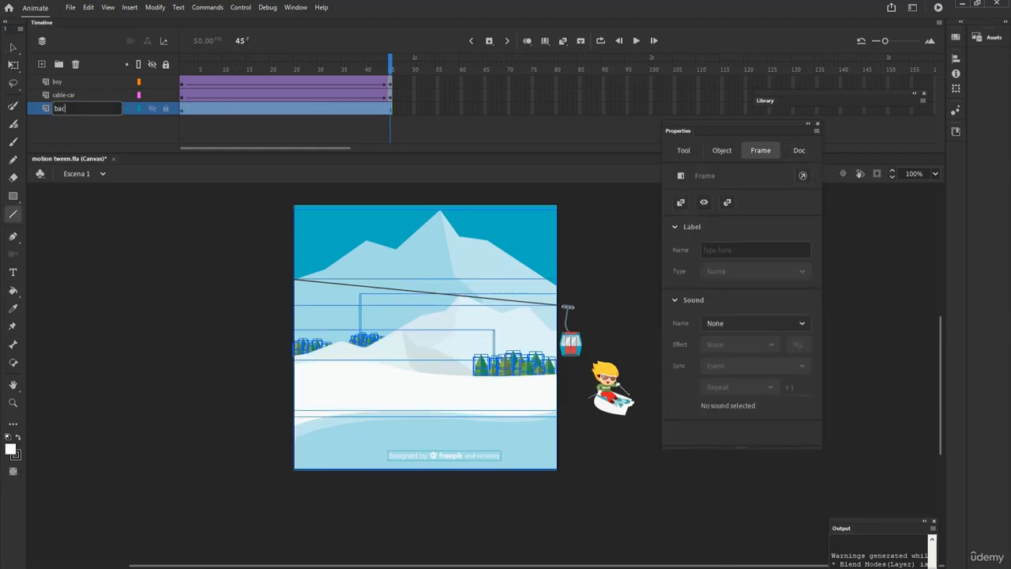
type("kground")
key("Return")
left_click(251, 305)
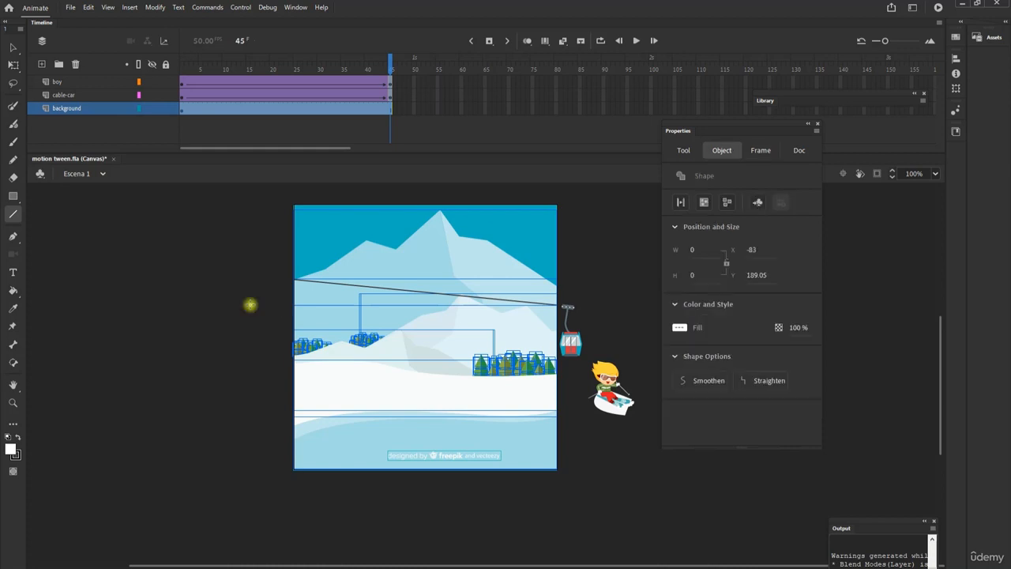
left_click(227, 266)
key("v")
Extend all three layers to frame 65 by inserting 20 frames within their spans, undoing the extra insertion beyond that
left_click(251, 110)
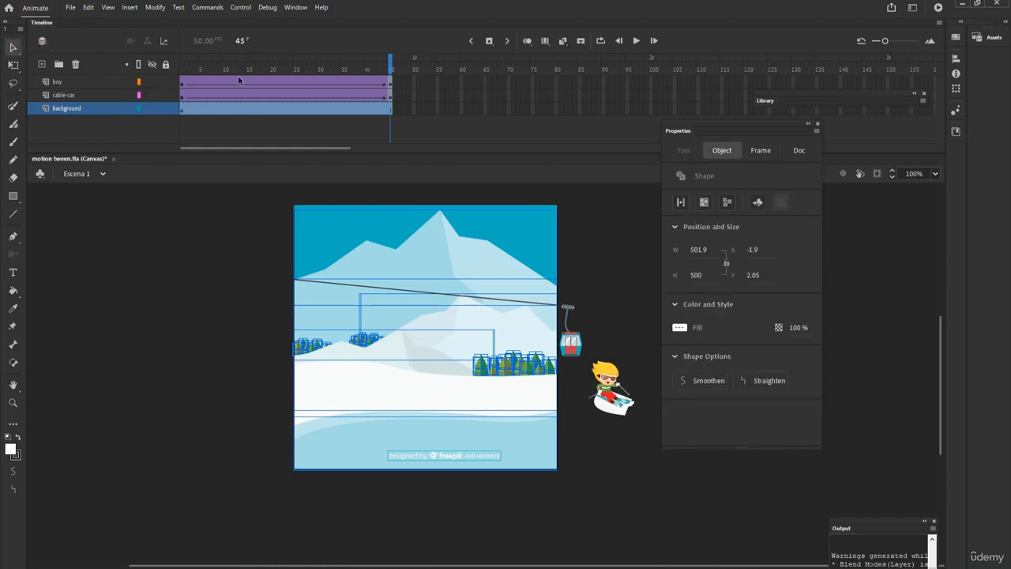
left_click_drag(238, 80, 329, 116)
key("F5")
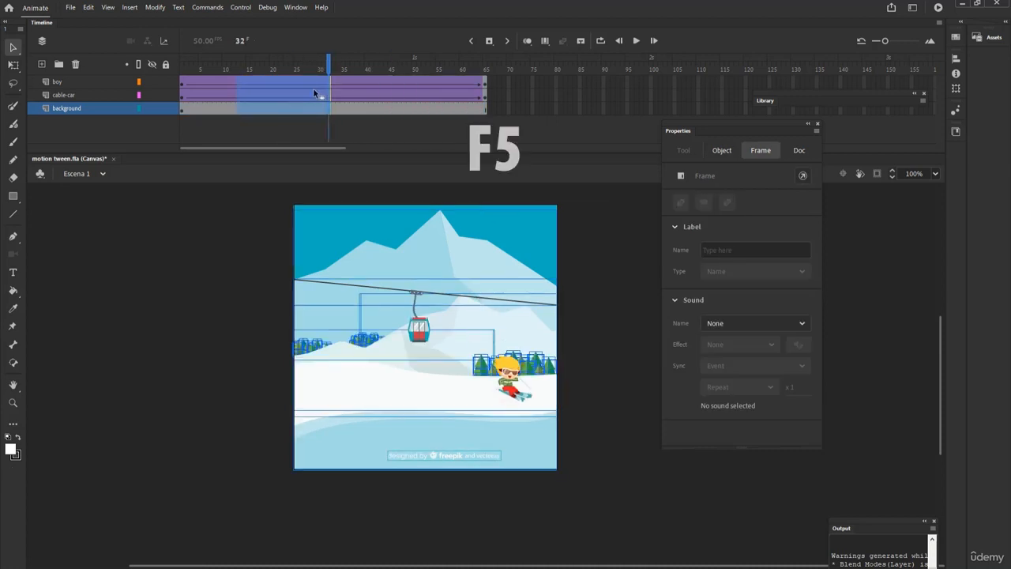
key("F5")
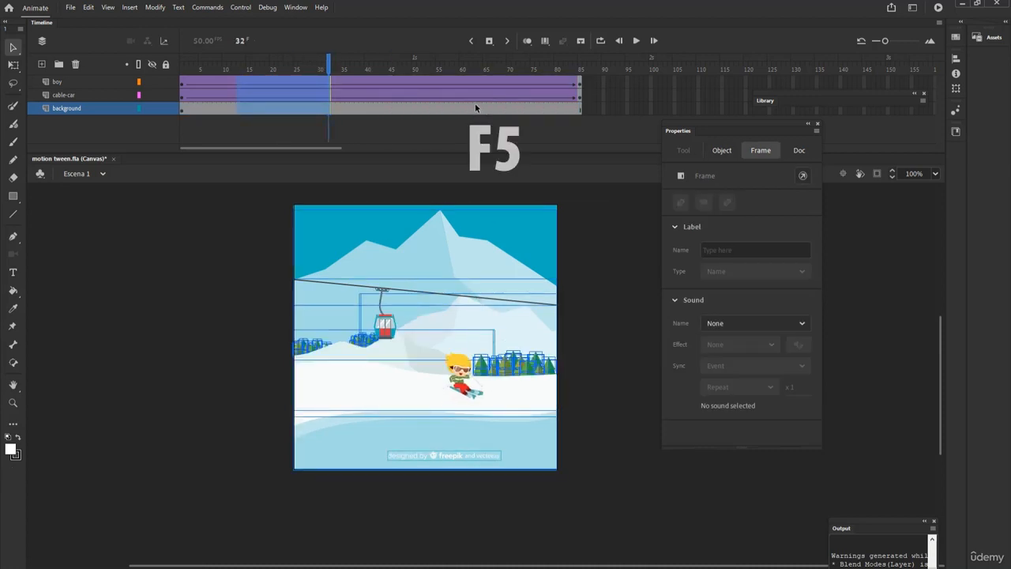
key("ctrl+z")
Insert 10 more frames across all three layers to extend them to frame 75, and play the animation from frame 1
left_click(432, 95)
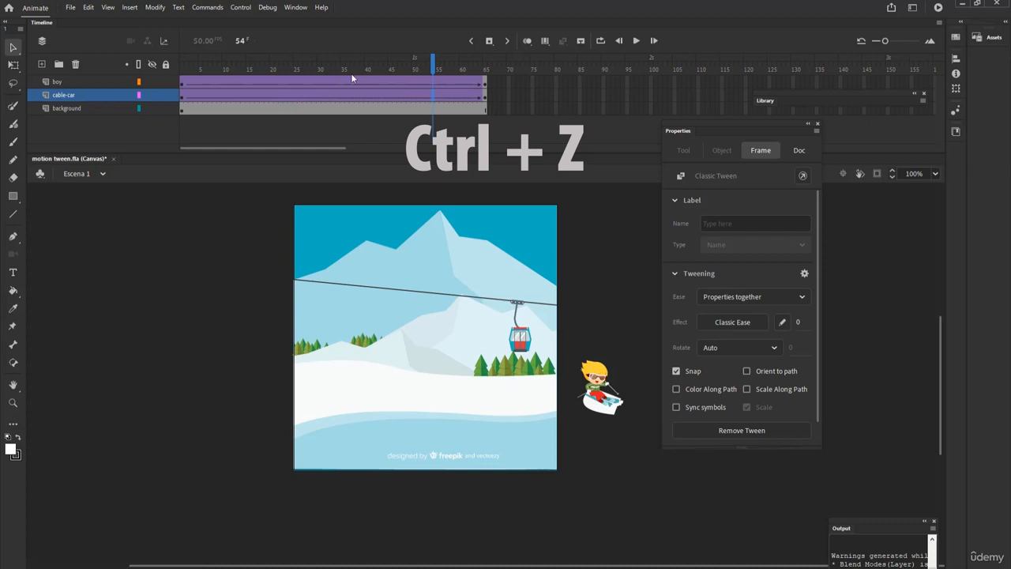
left_click_drag(368, 81, 408, 120)
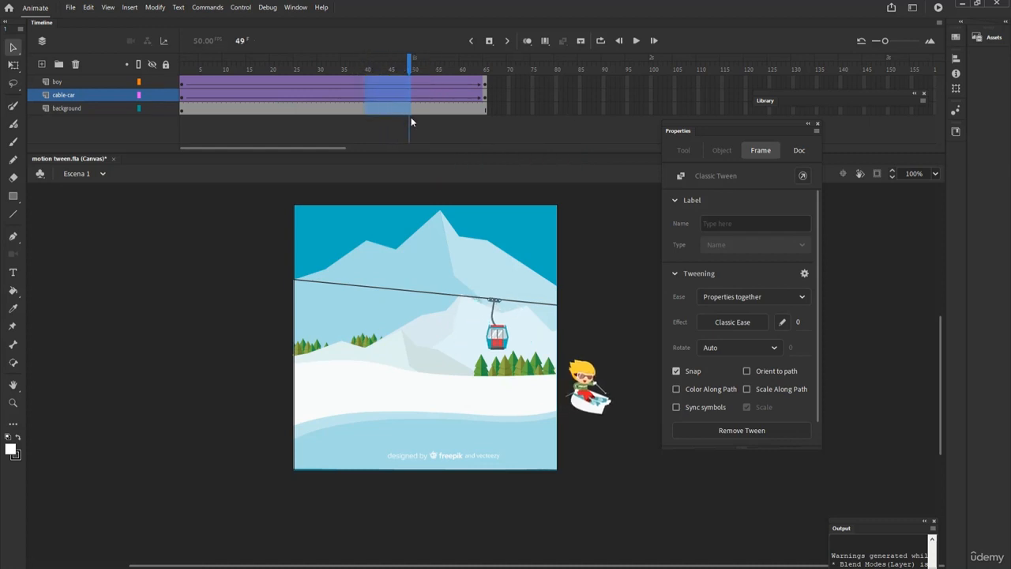
key("F5")
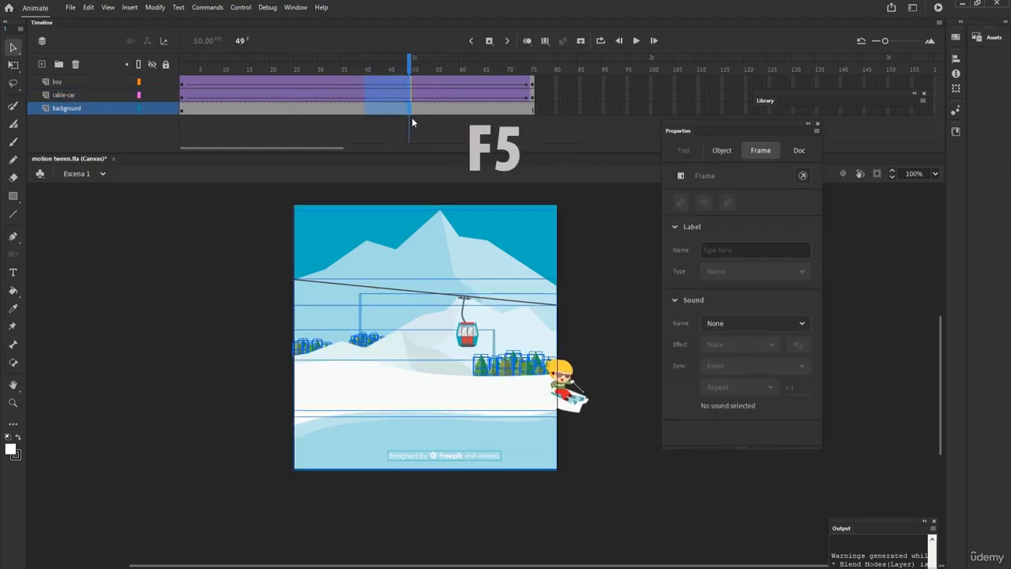
left_click(182, 83)
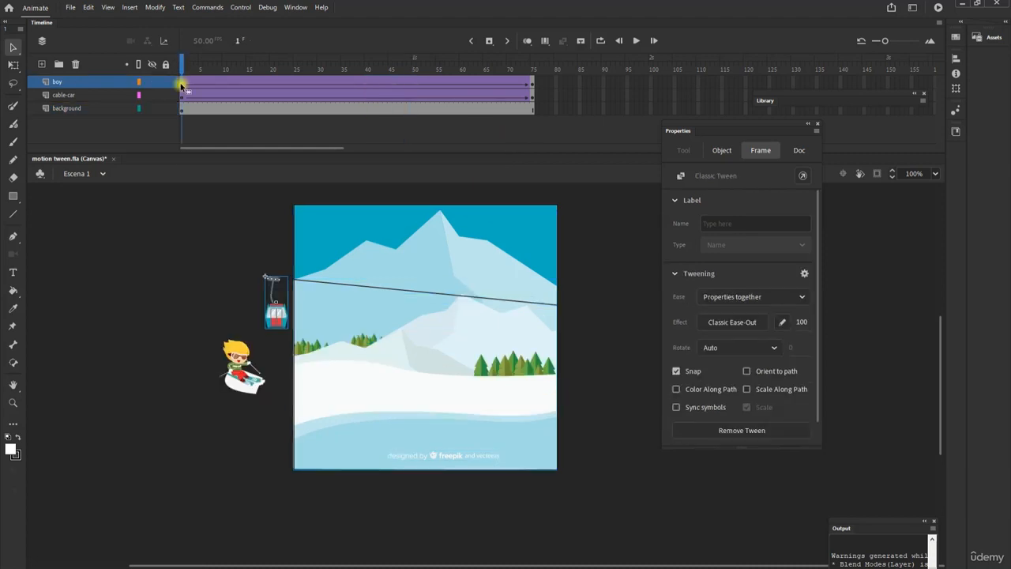
key("Return")
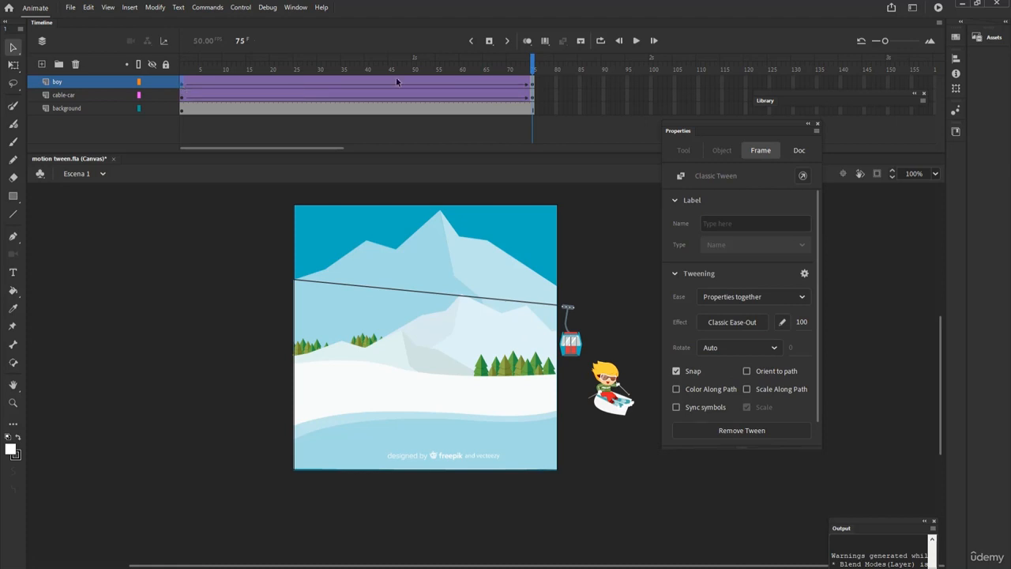
Move the cable-car layer's ending keyframe to frame 45 and play the animation from frame 1
left_click(531, 96)
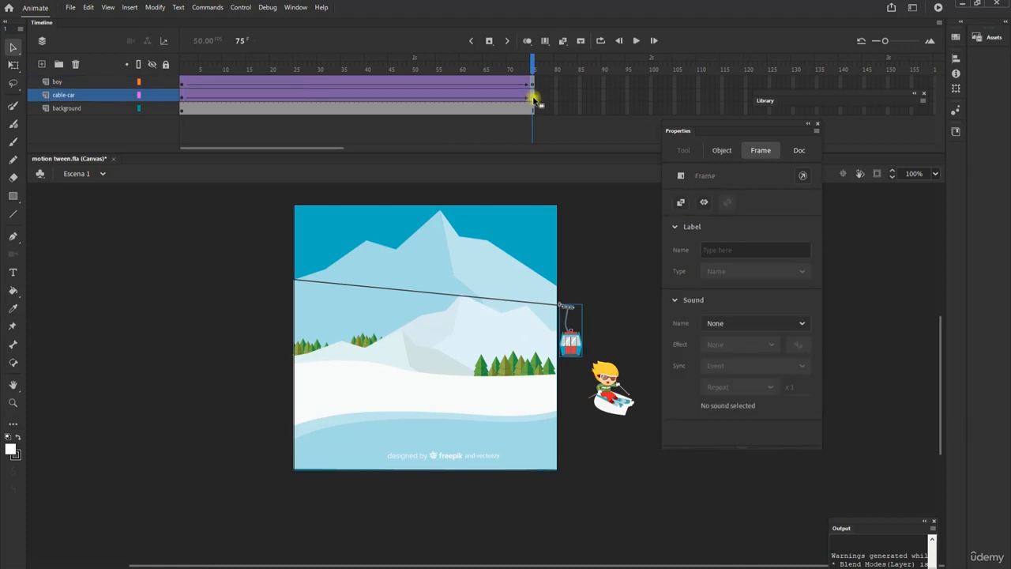
left_click(389, 97)
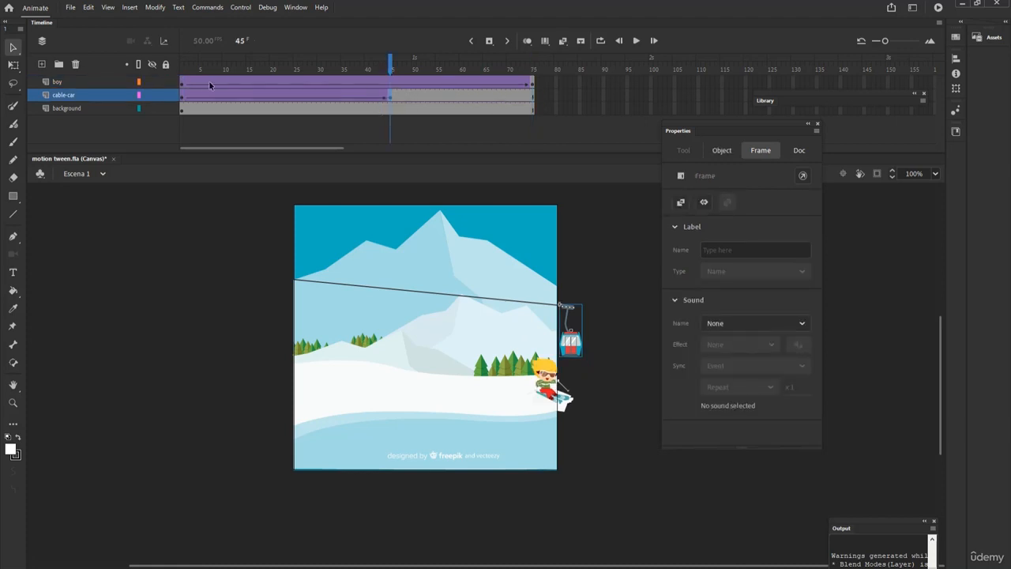
left_click(184, 86)
key("Return")
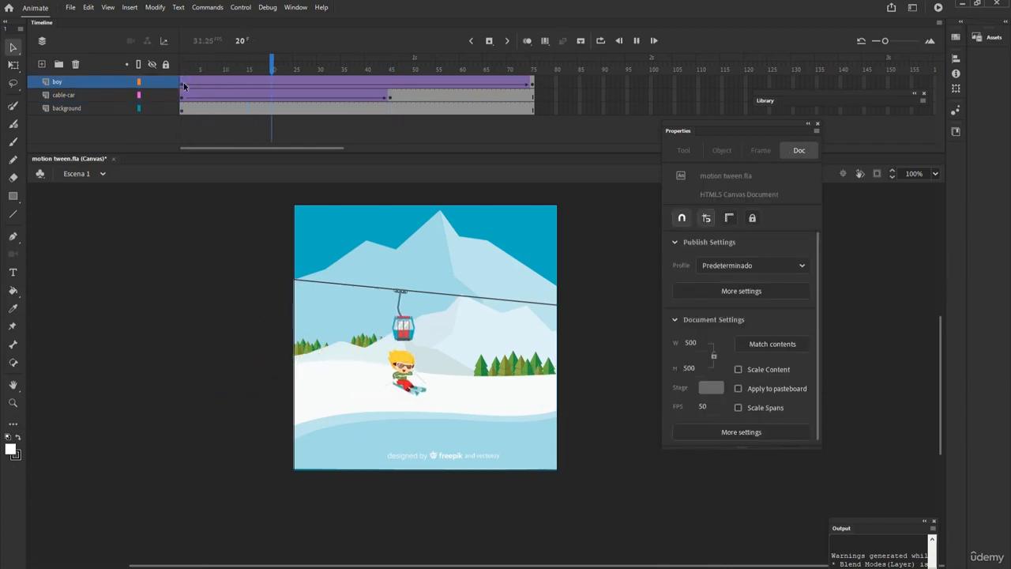
Scale the skiing kid down at frame 1 and to about 33 × 40 px at frame 75, and play the animation
key("q")
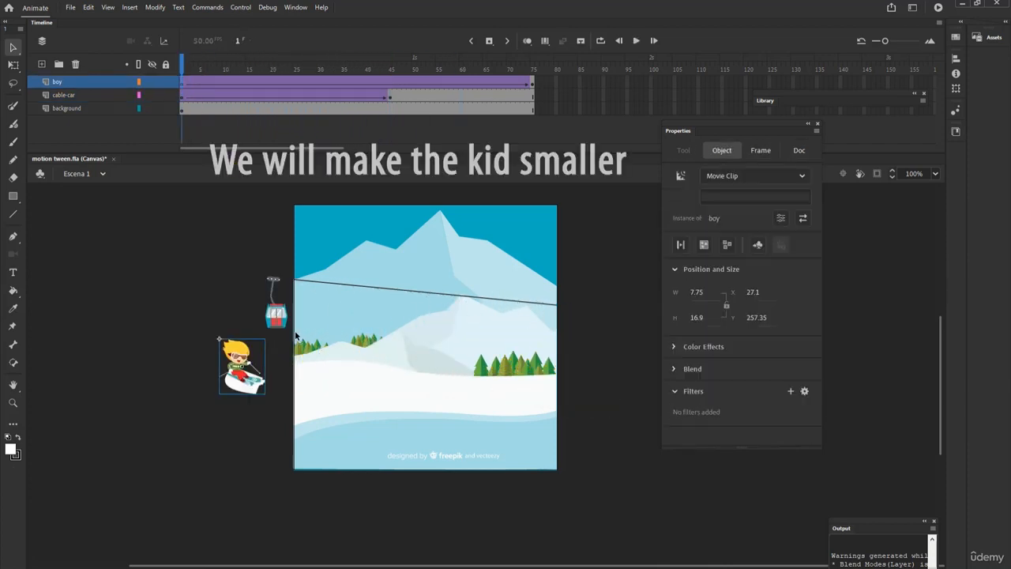
left_click_drag(265, 338, 252, 351)
left_click(533, 85)
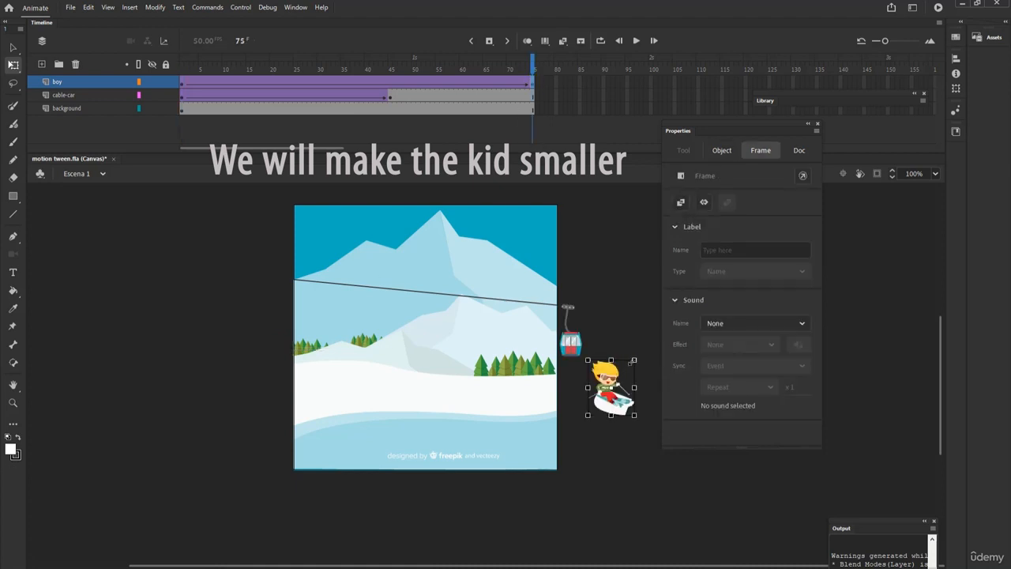
left_click_drag(635, 361, 622, 376)
key("Return")
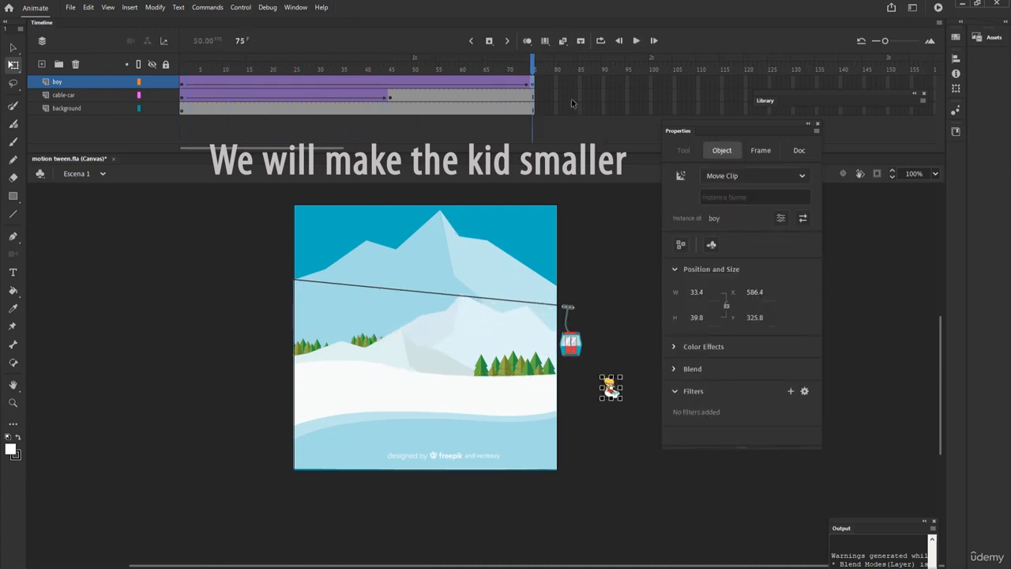
left_click(533, 84)
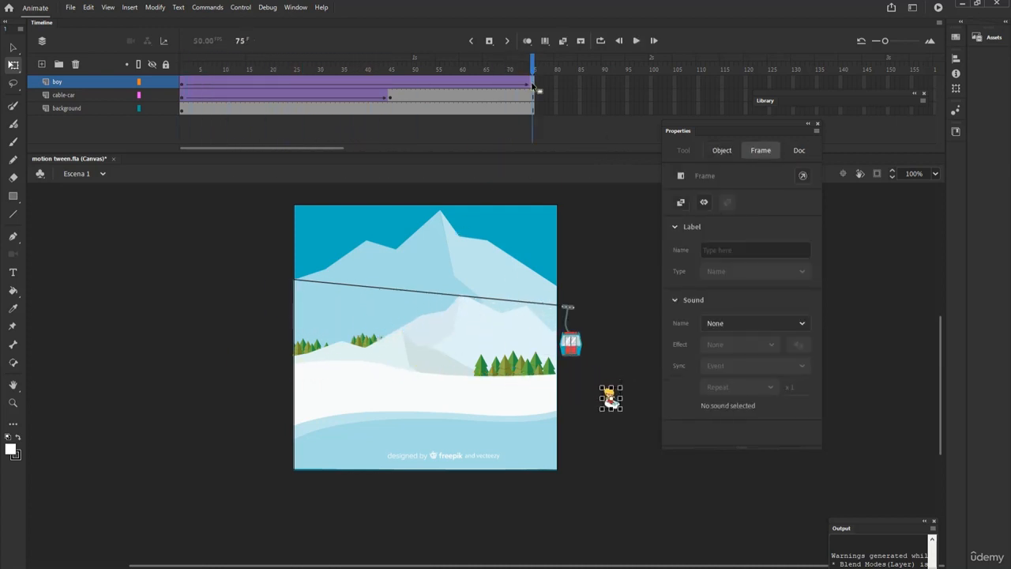
key("Return")
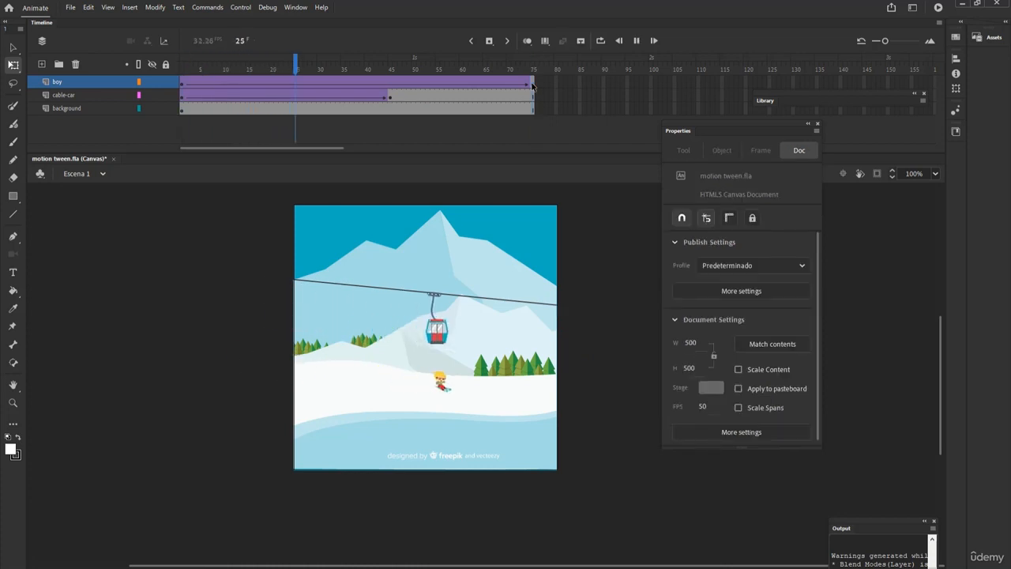